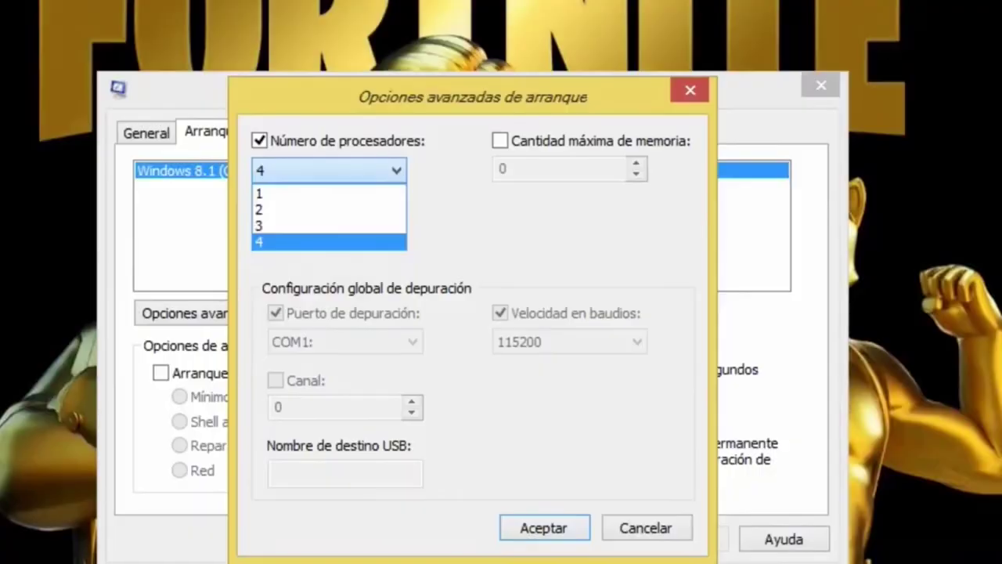
Step: Set the number of boot processors to 4 in the advanced boot options, then apply and accept the system configuration
key("Return")
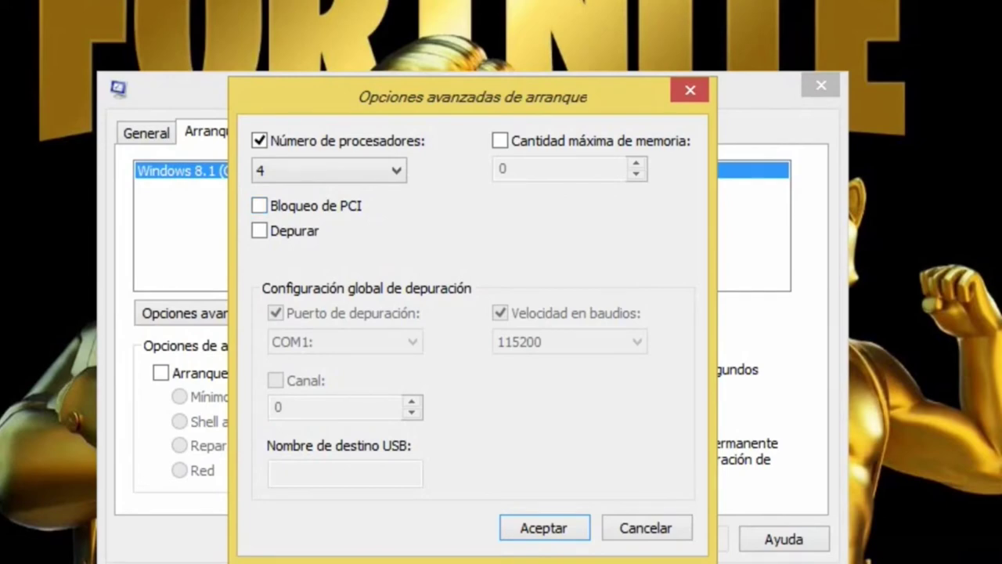
key("Return")
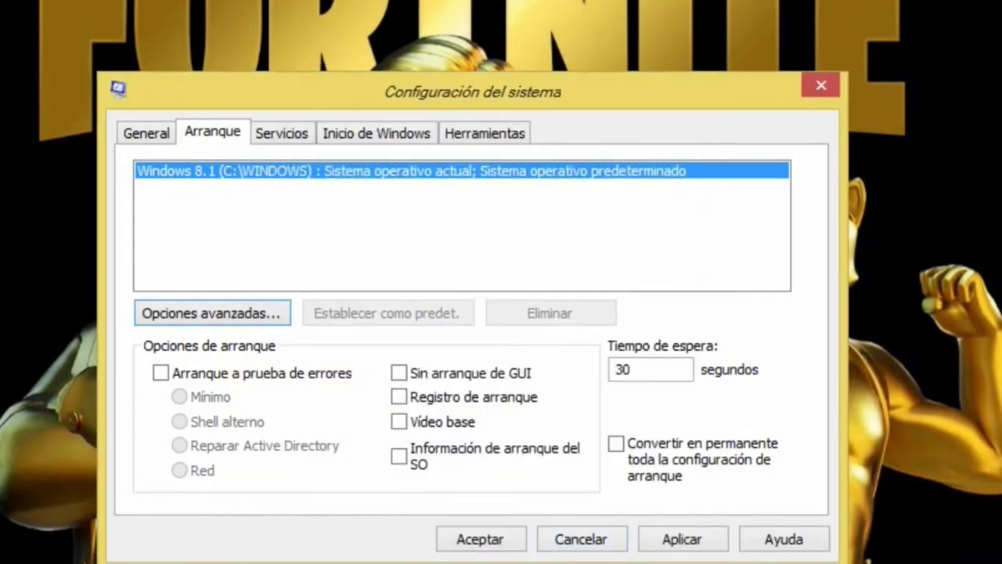
left_click(682, 539)
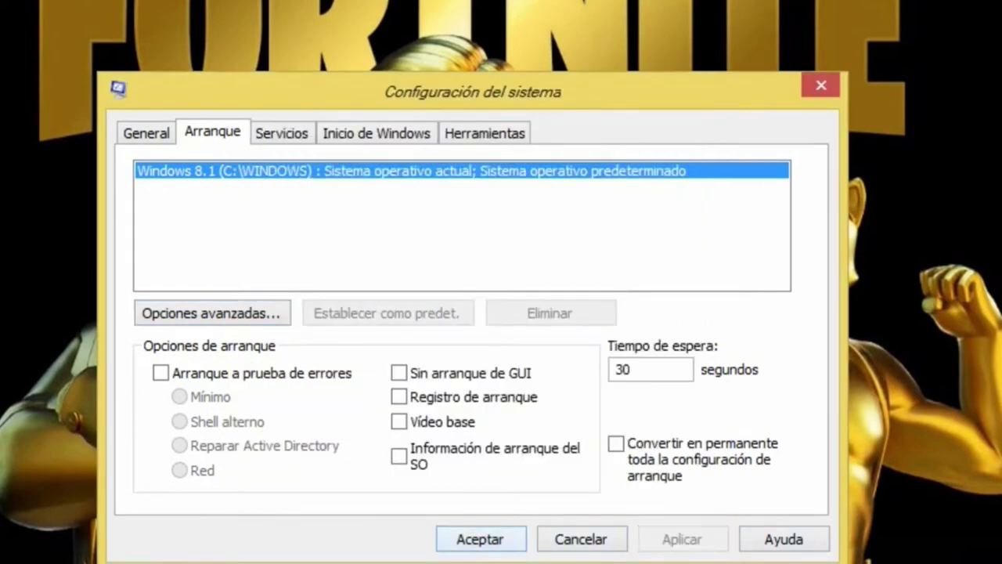
left_click(480, 539)
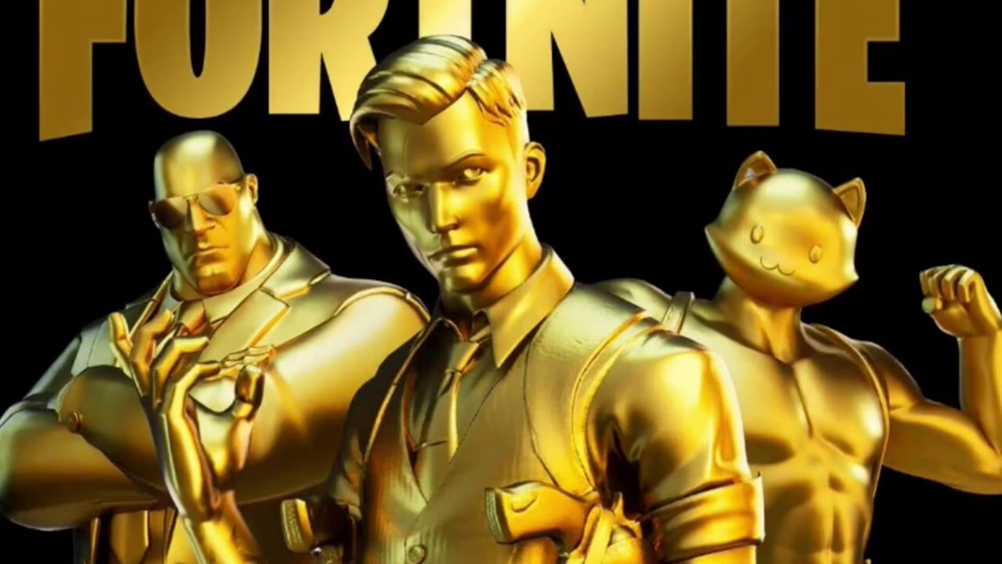
right_click(789, 189)
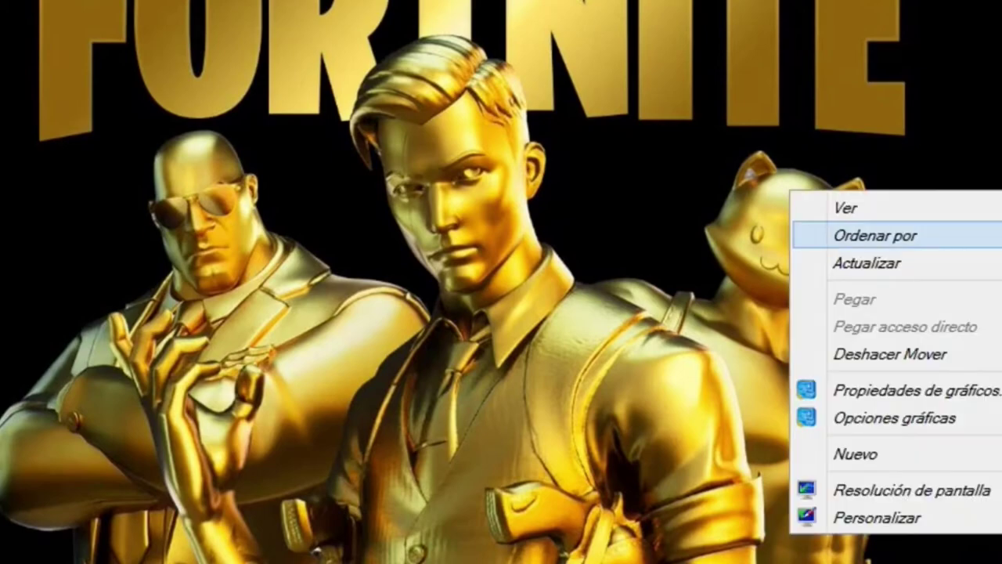
key("Escape")
right_click(653, 240)
key("Return")
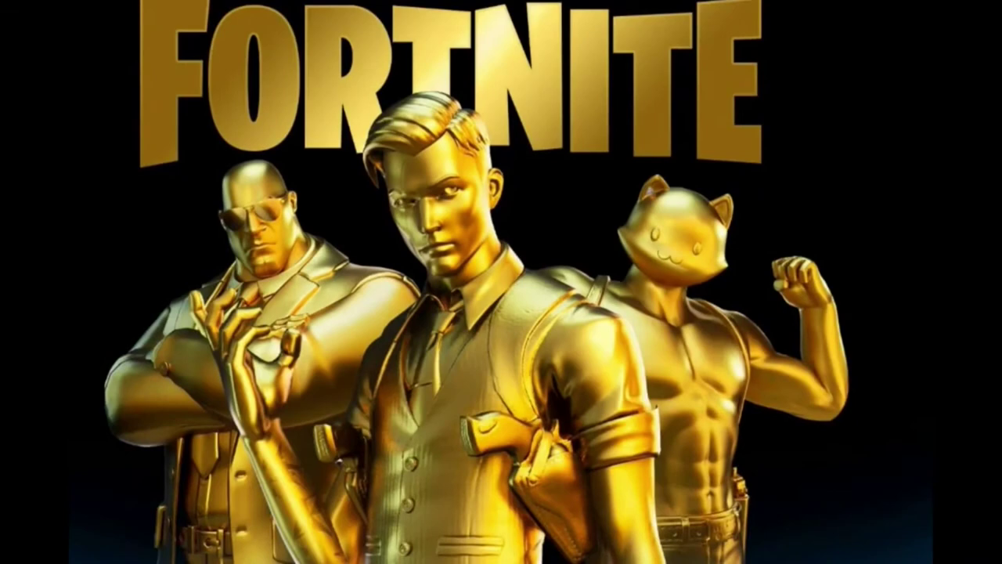
Step: Open the system properties of Este equipo from File Explorer
key("super+e")
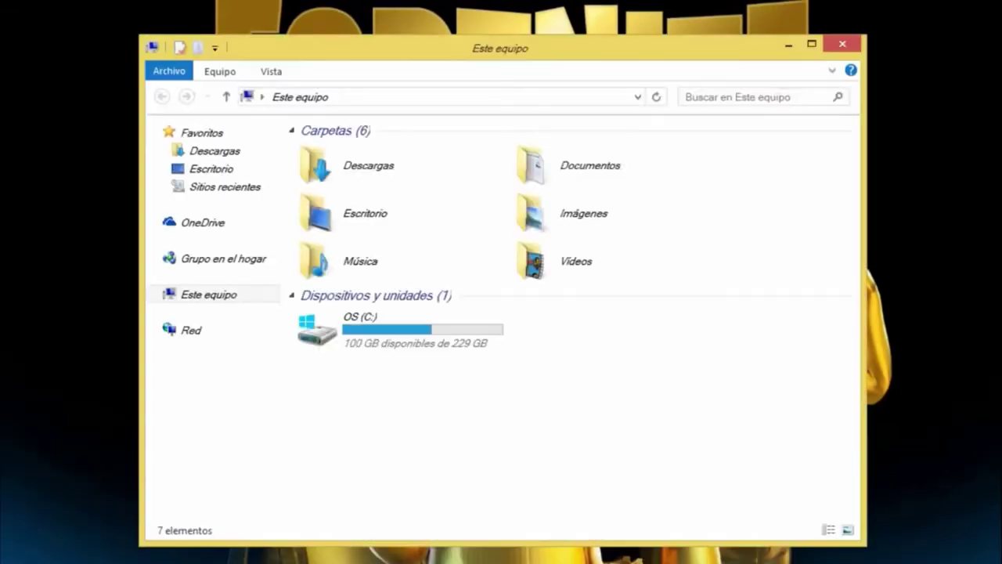
right_click(226, 295)
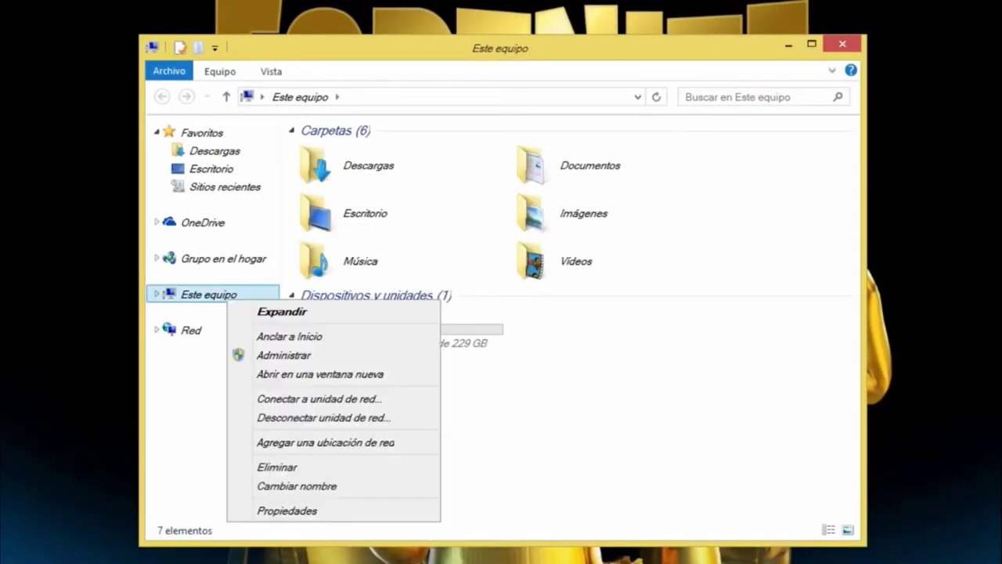
key("Return")
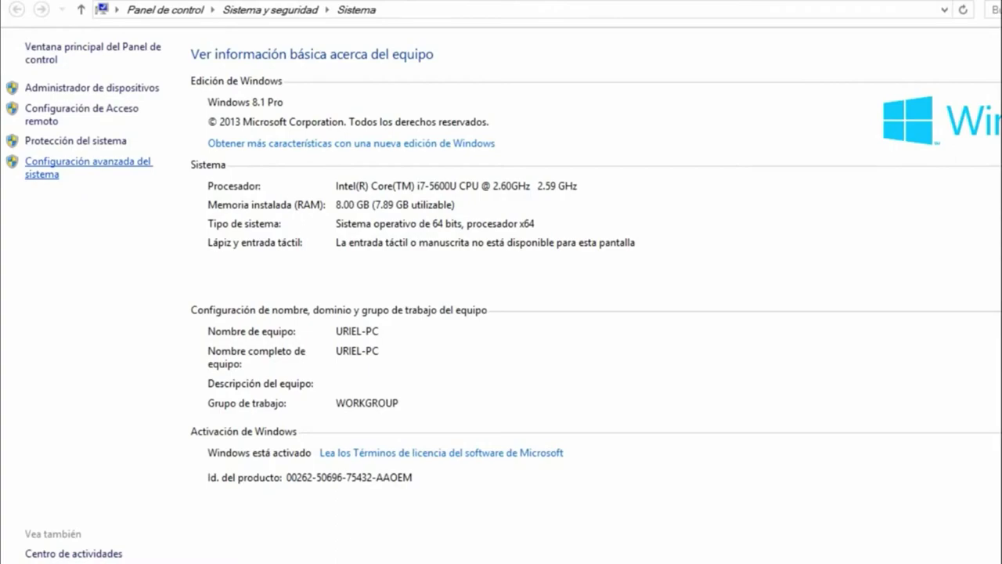
Step: Open the performance settings in the advanced system configuration and accept the visual effects options with the effects left unticked
left_click(88, 162)
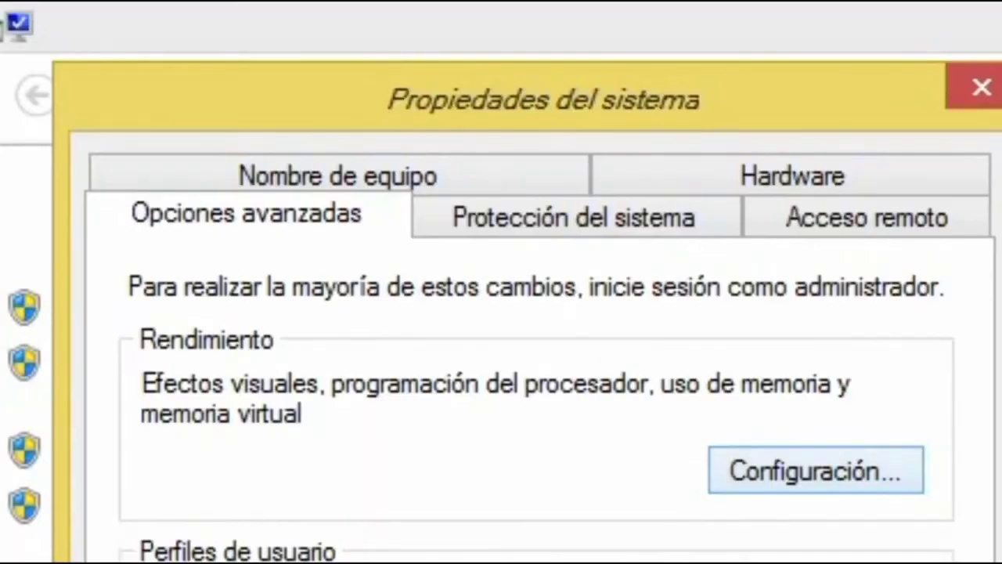
left_click(815, 470)
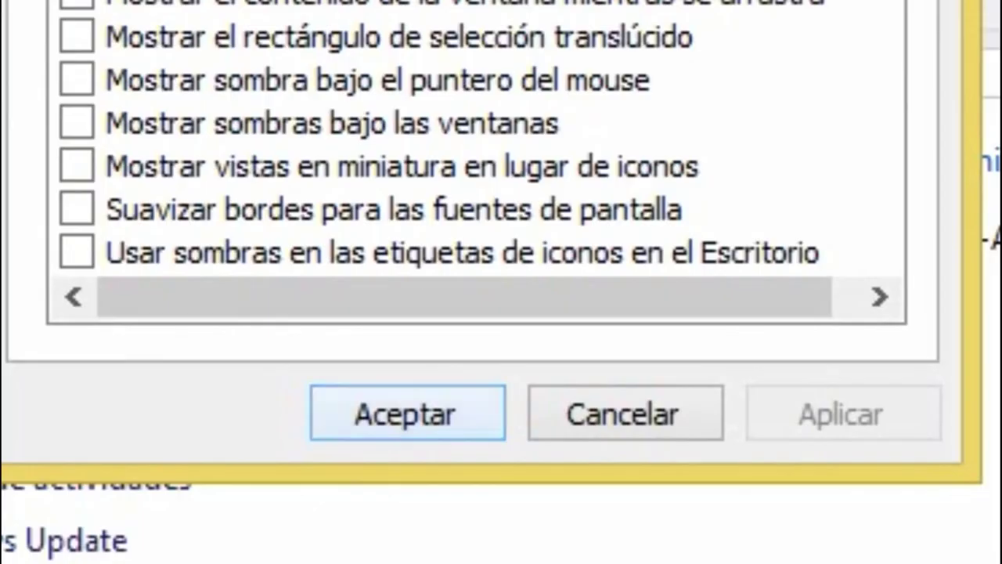
key("Return")
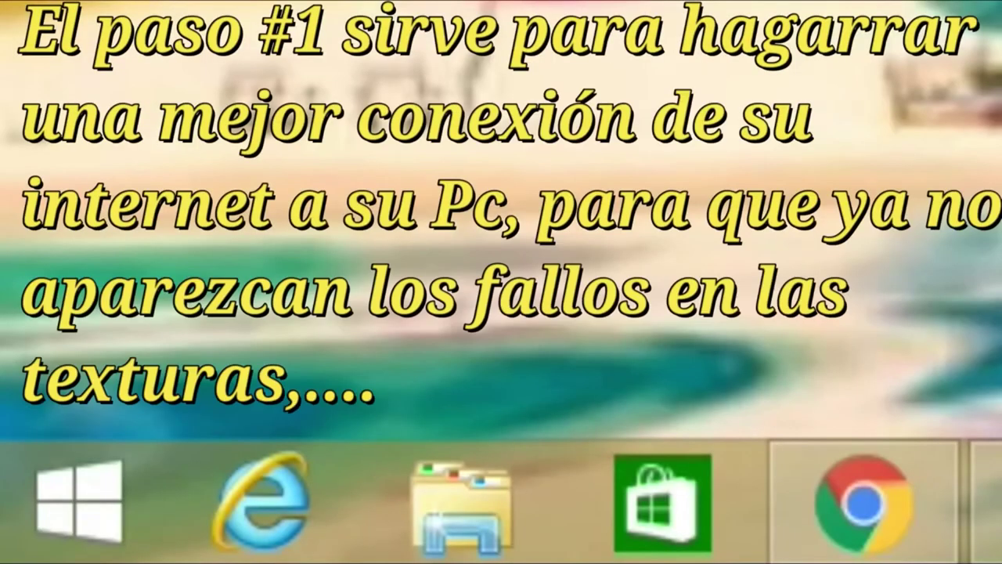
Step: Run gpedit.msc to open the local group policy editor
right_click(98, 470)
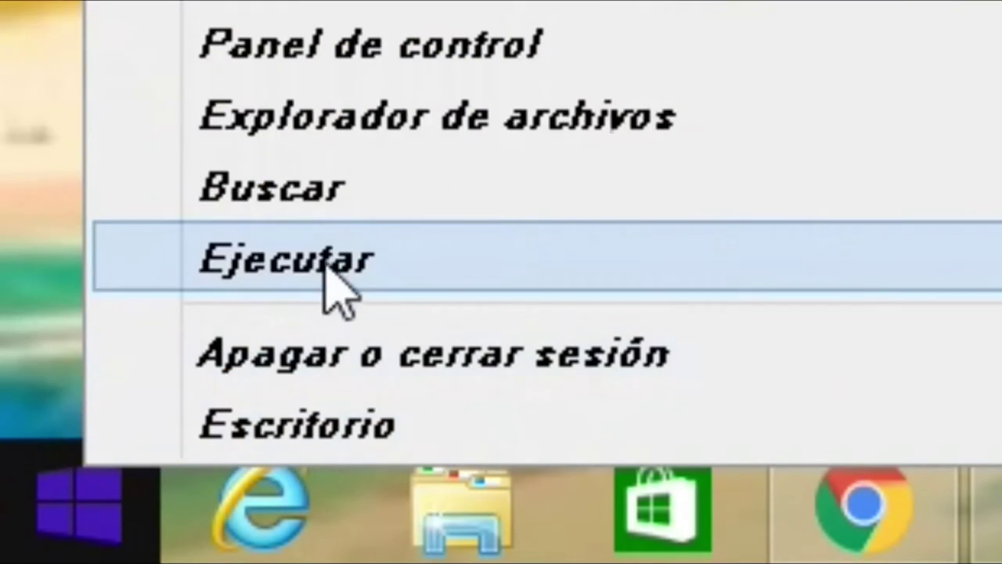
left_click(328, 281)
left_click(392, 311)
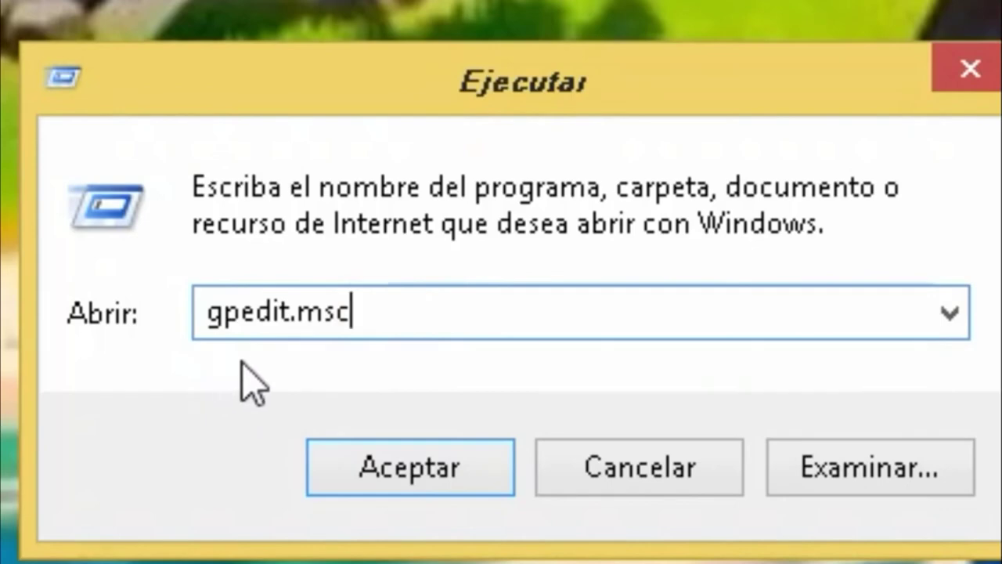
left_click(421, 474)
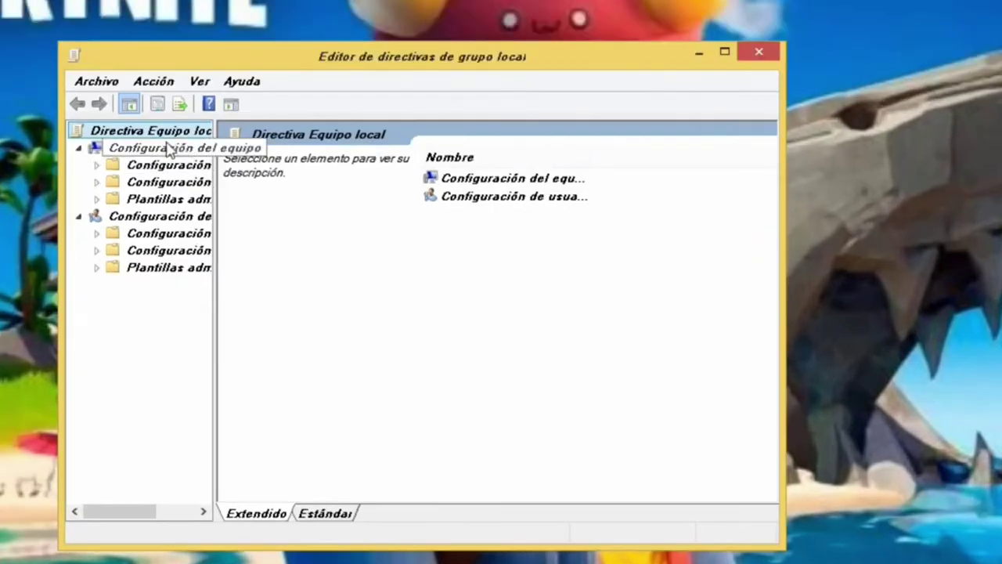
Step: Go to the Programador de paquetes QoS policies under Configuración del equipo, Plantillas administrativas, Red
left_click(118, 148)
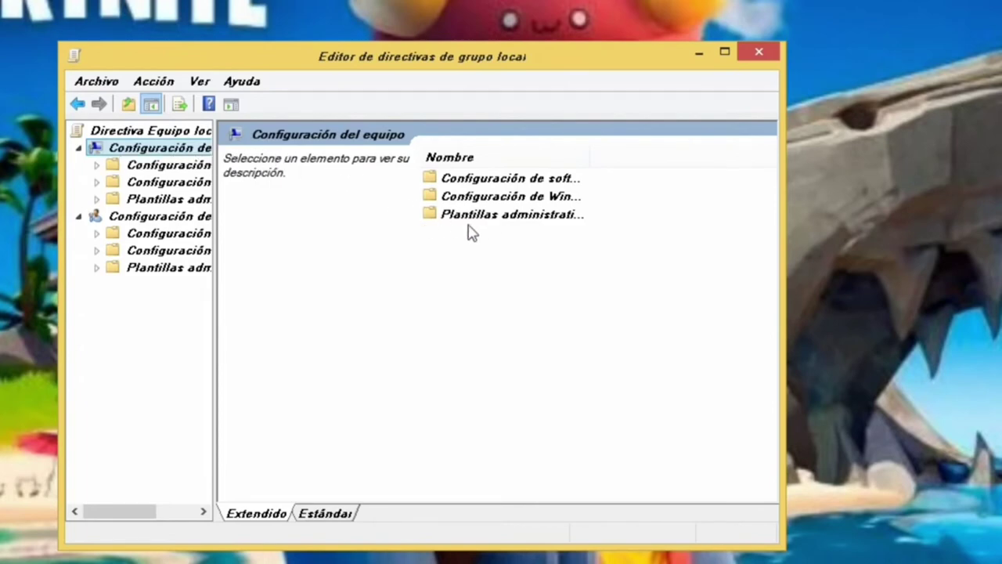
double_click(531, 216)
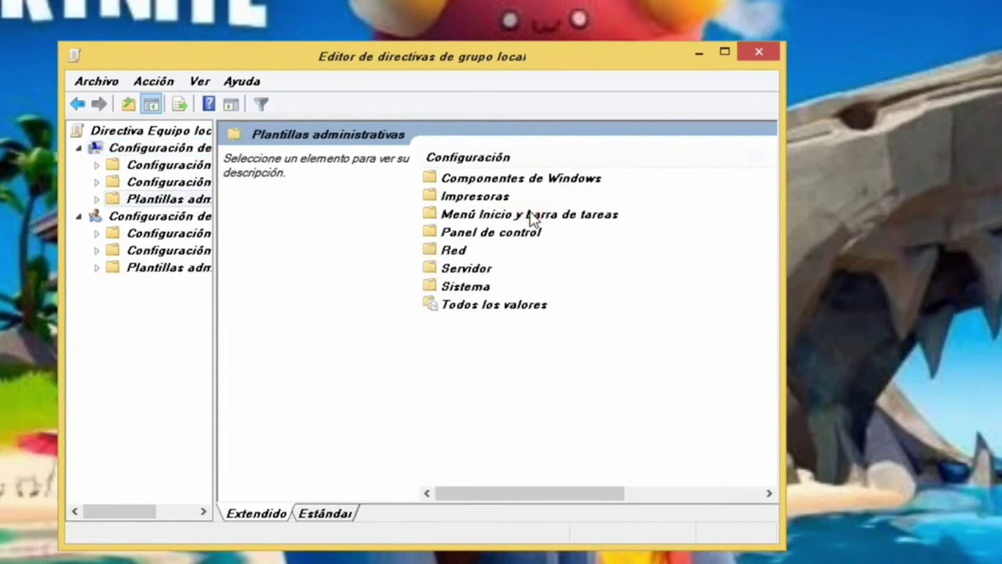
double_click(454, 252)
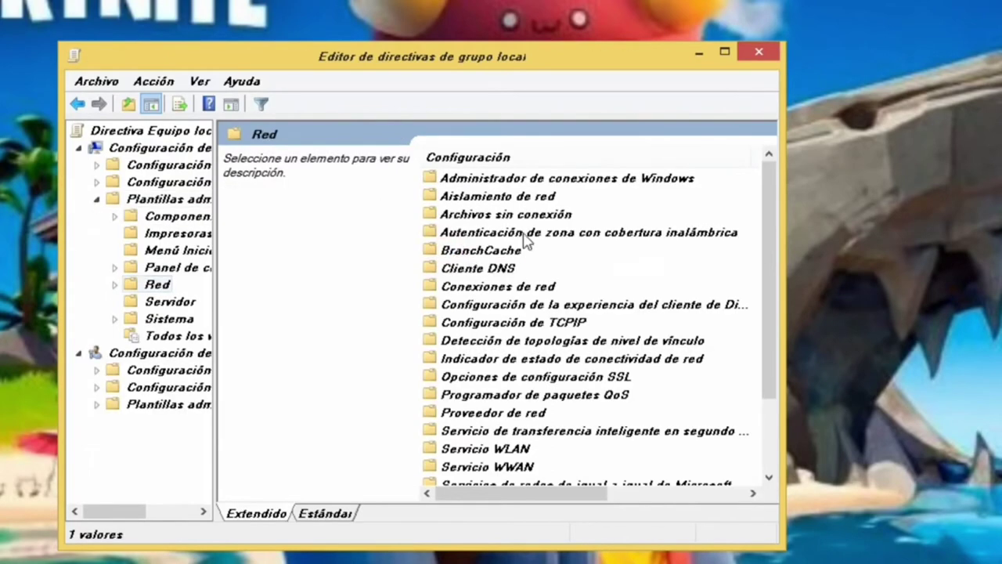
double_click(593, 396)
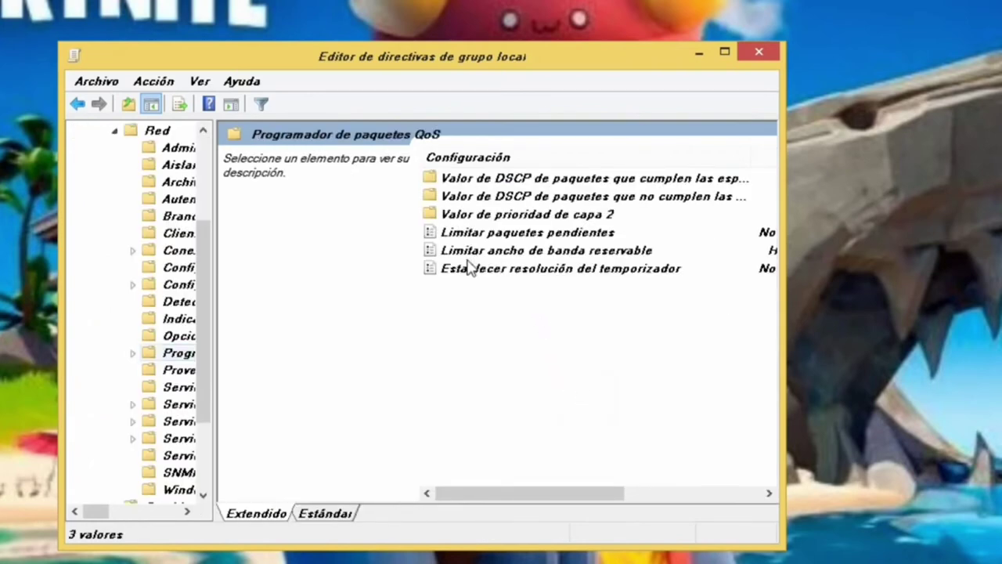
Step: Accept the Limitar ancho de banda reservable policy as Habilitada with a bandwidth limit of 0%, and close the policy editor
left_click(602, 252)
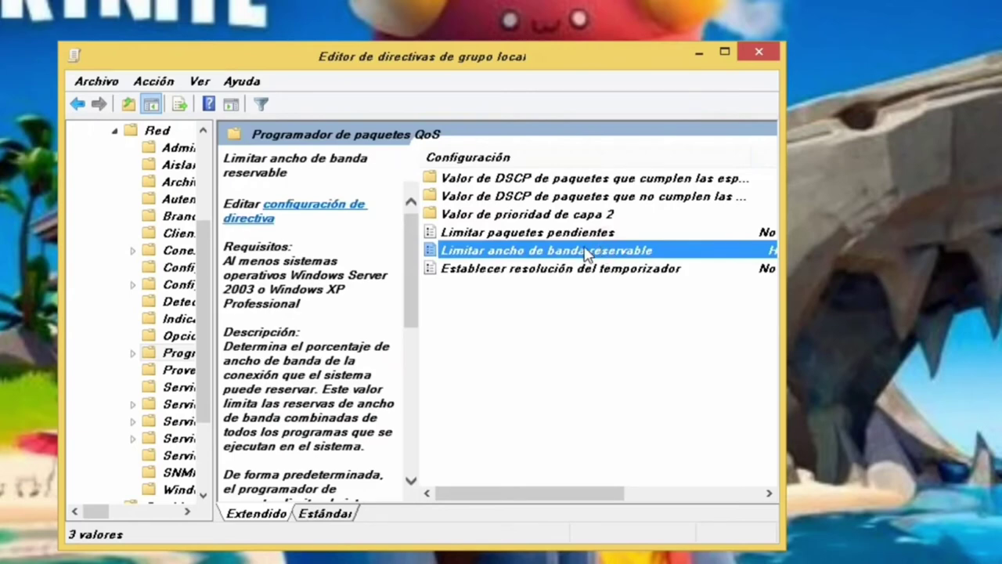
double_click(572, 249)
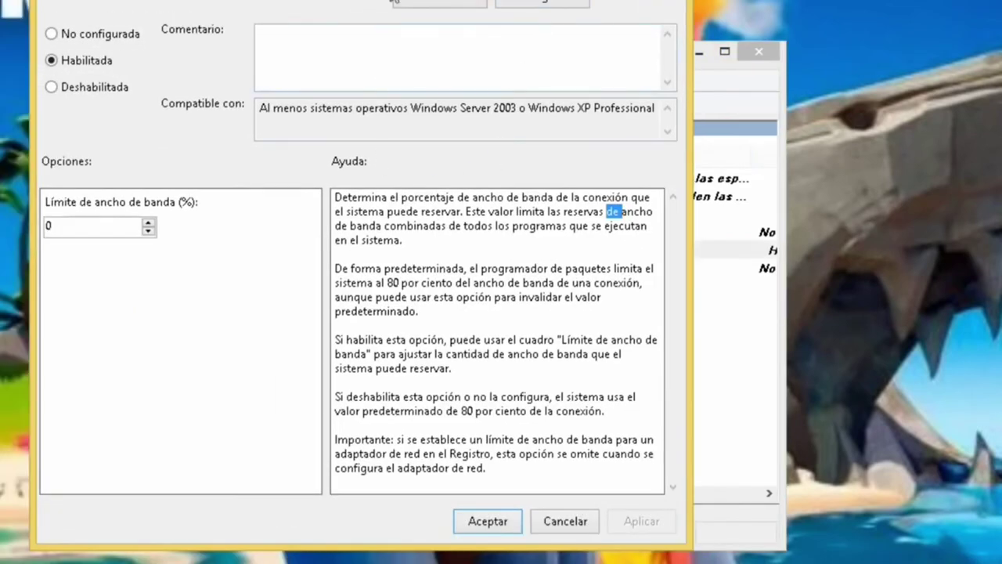
left_click_drag(396, 2, 454, 31)
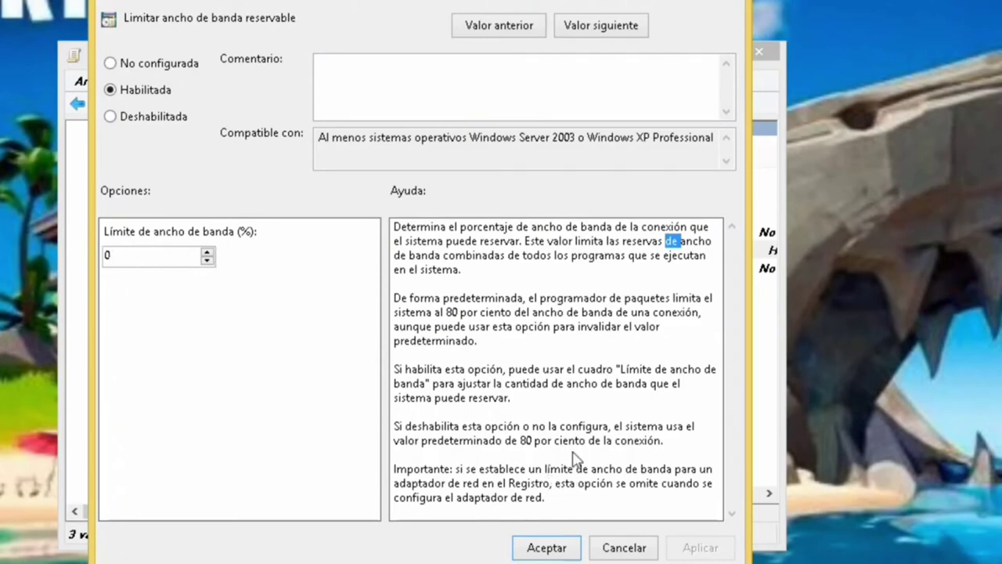
left_click(541, 547)
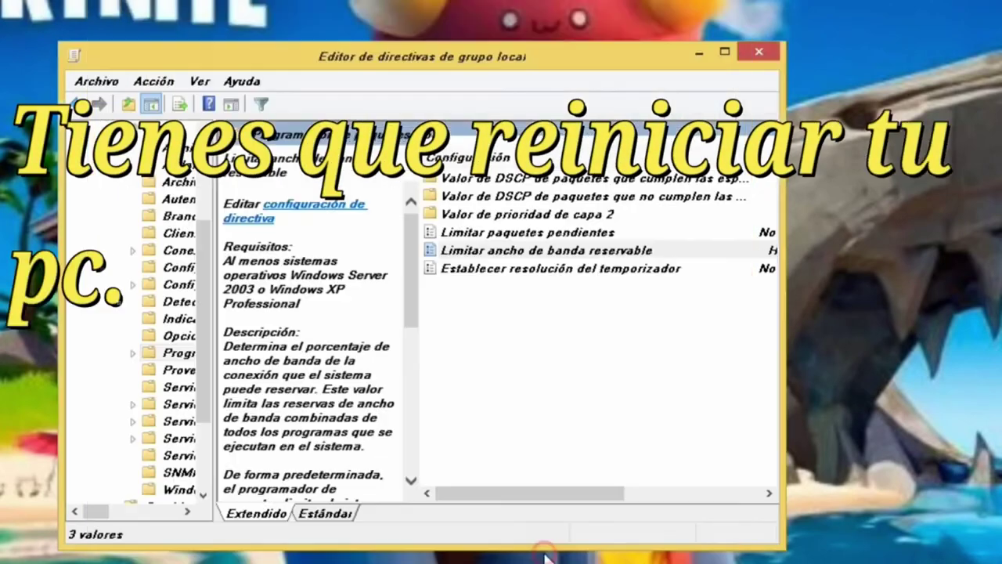
left_click(763, 56)
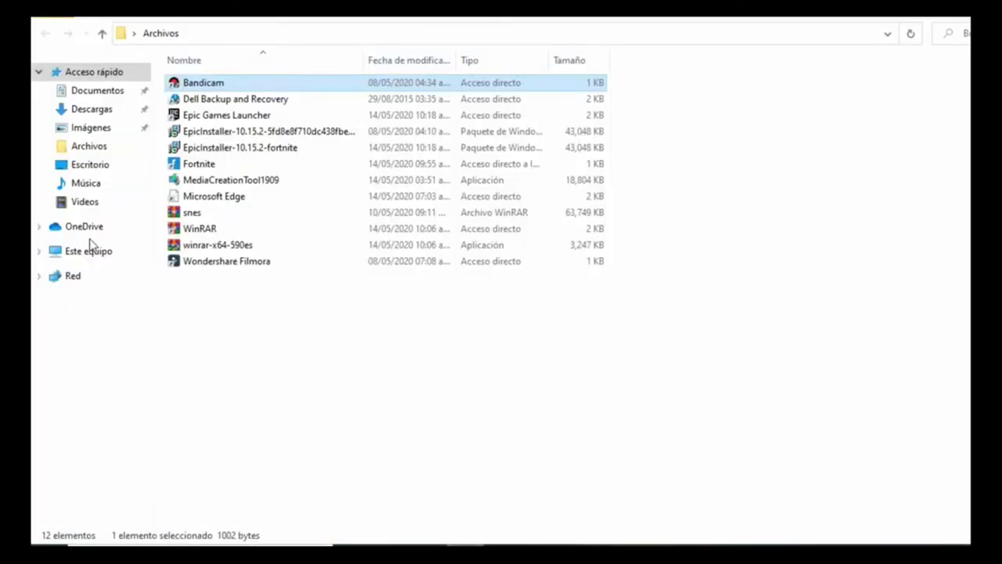
Step: Open the virtual memory settings through the advanced performance options of Este equipo
right_click(101, 253)
left_click(180, 456)
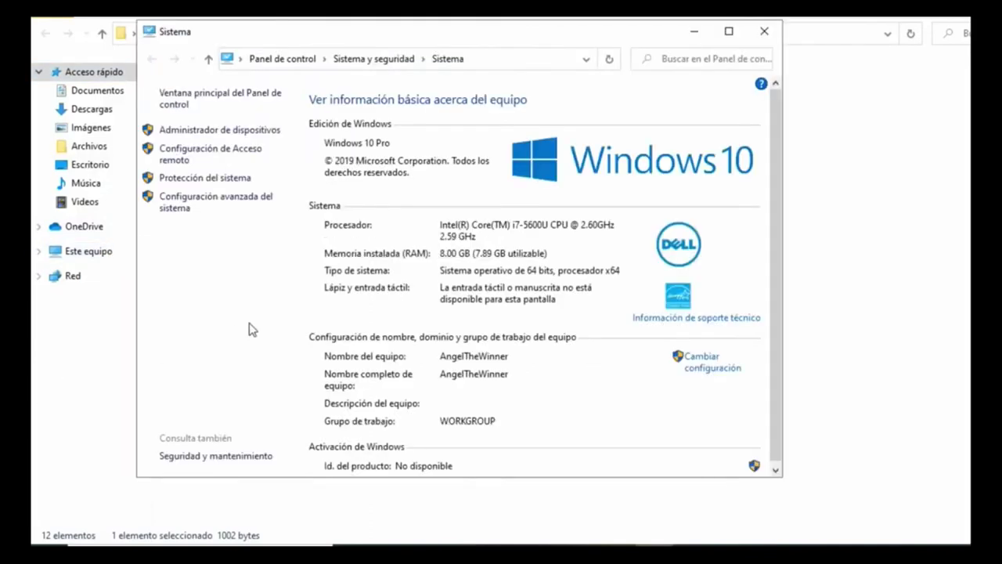
left_click(195, 205)
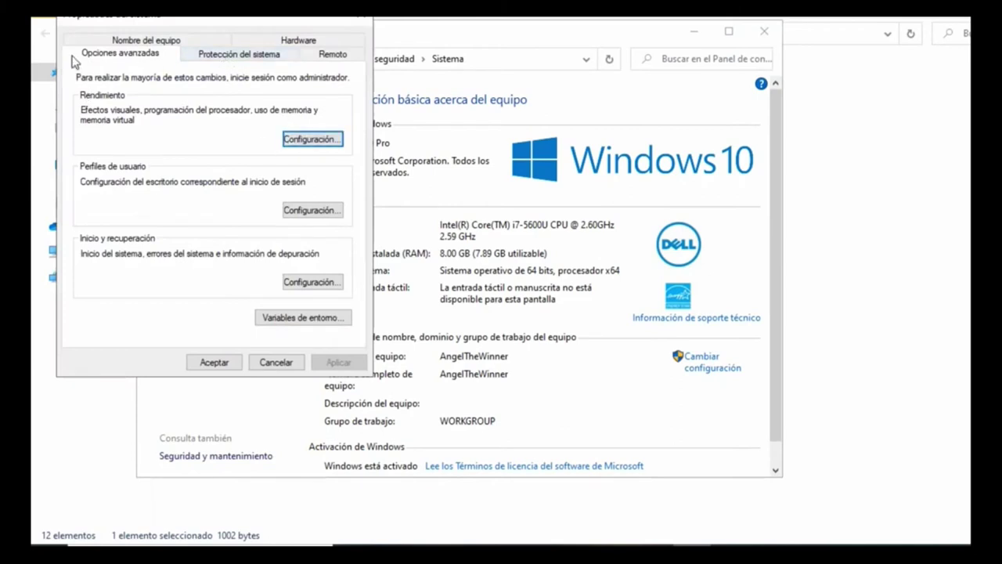
left_click(313, 139)
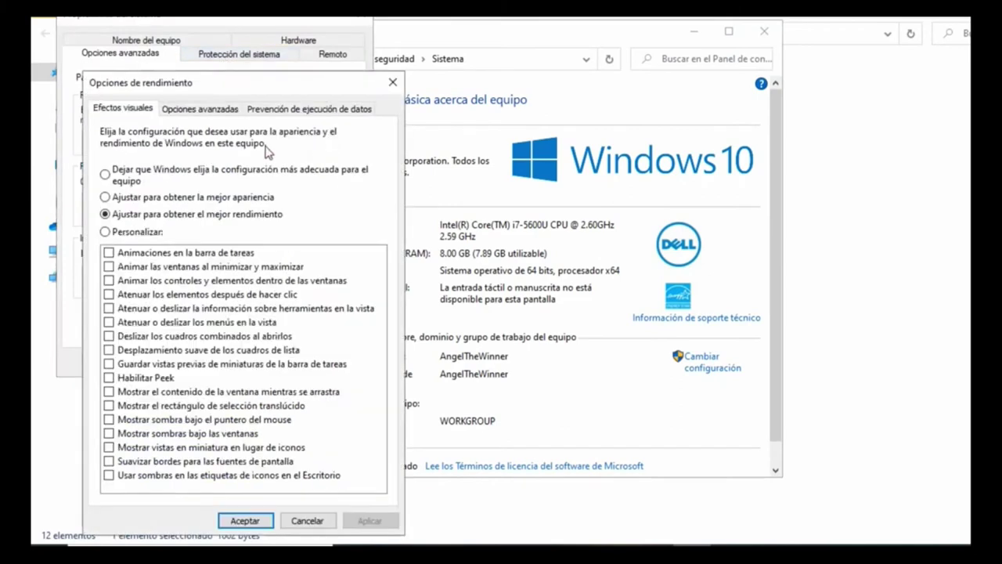
left_click(213, 112)
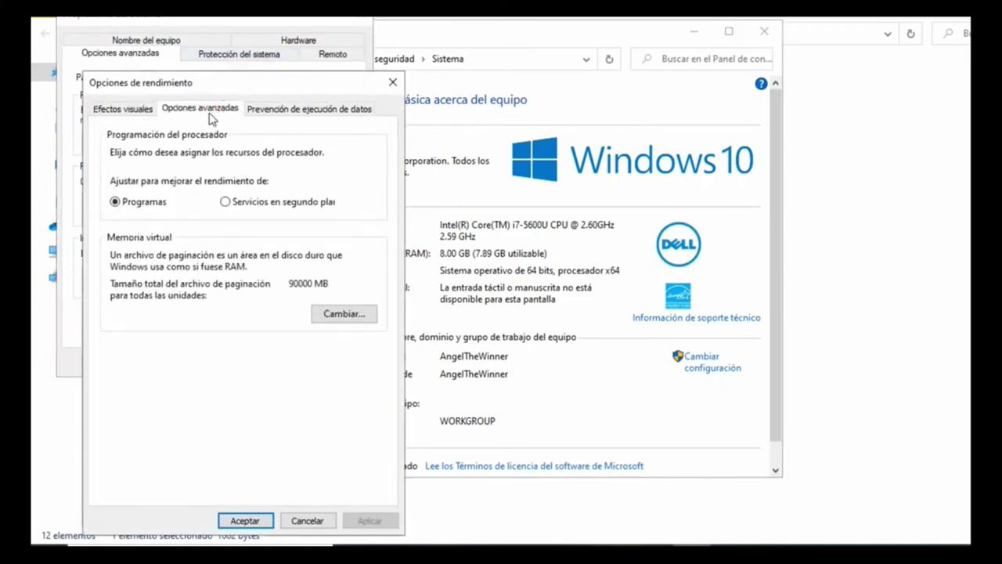
left_click(343, 312)
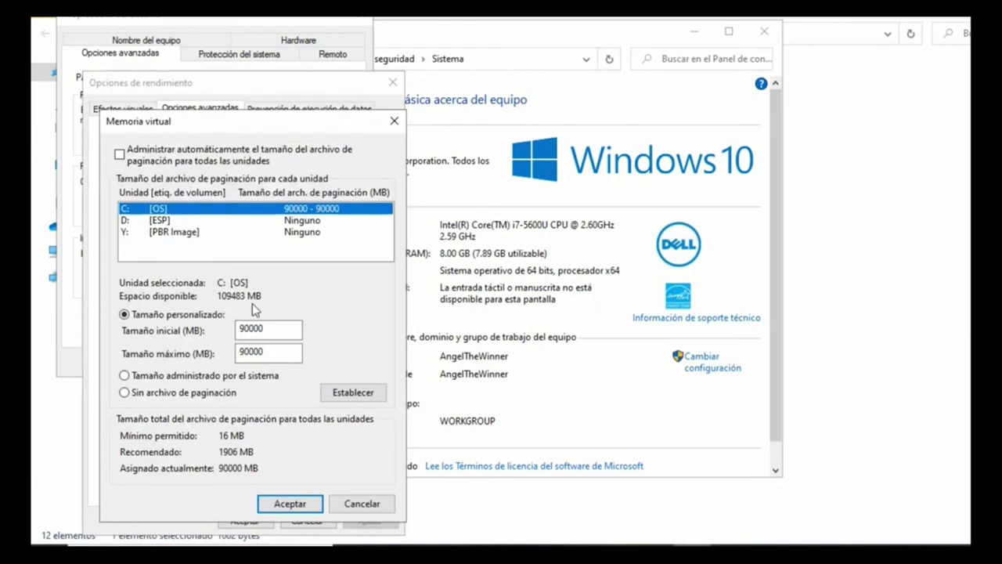
Step: Accept a custom paging file on drive C: with initial and maximum sizes of 90000 MB, and confirm the remaining system dialogs
left_click(264, 353)
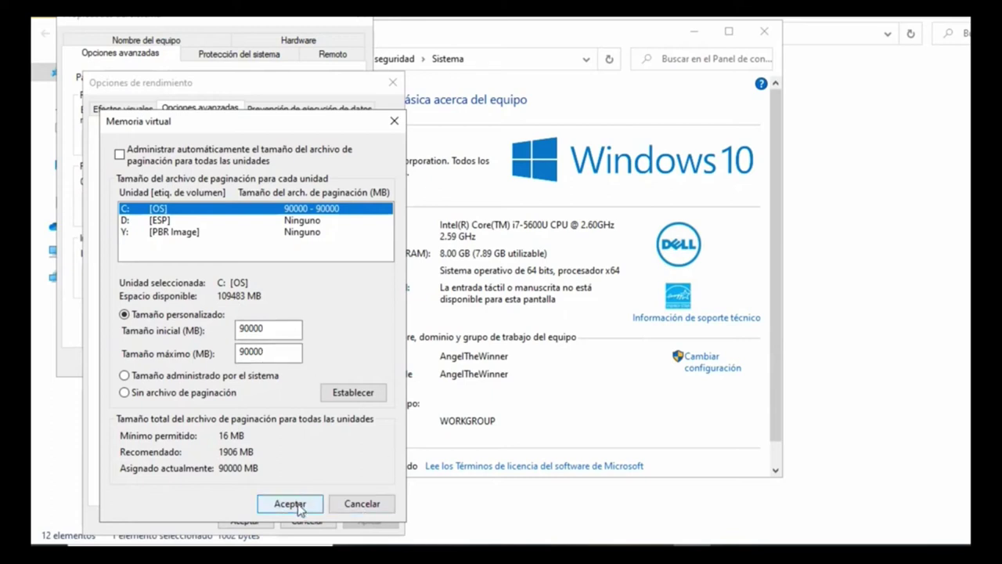
left_click(258, 353)
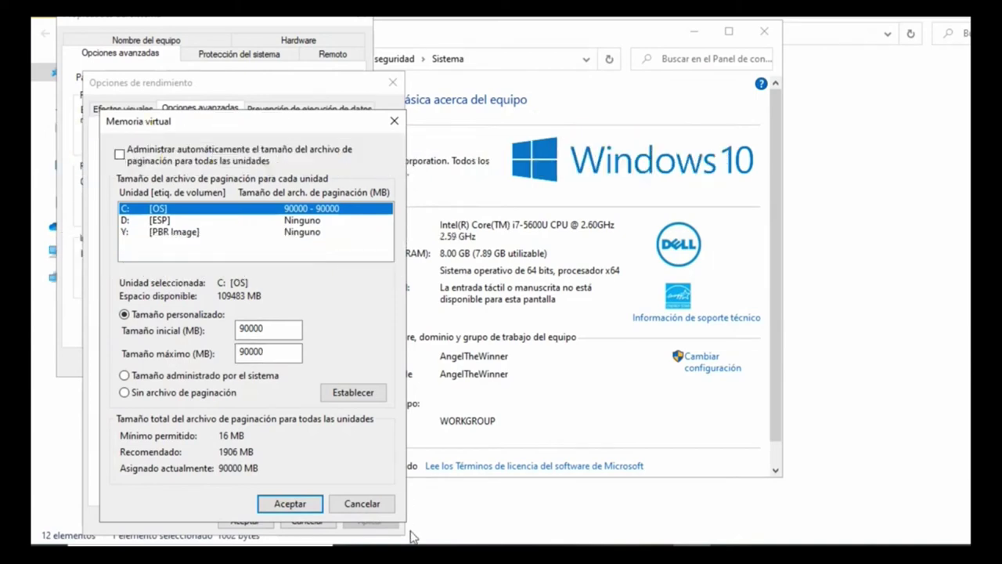
left_click(288, 496)
left_click(288, 504)
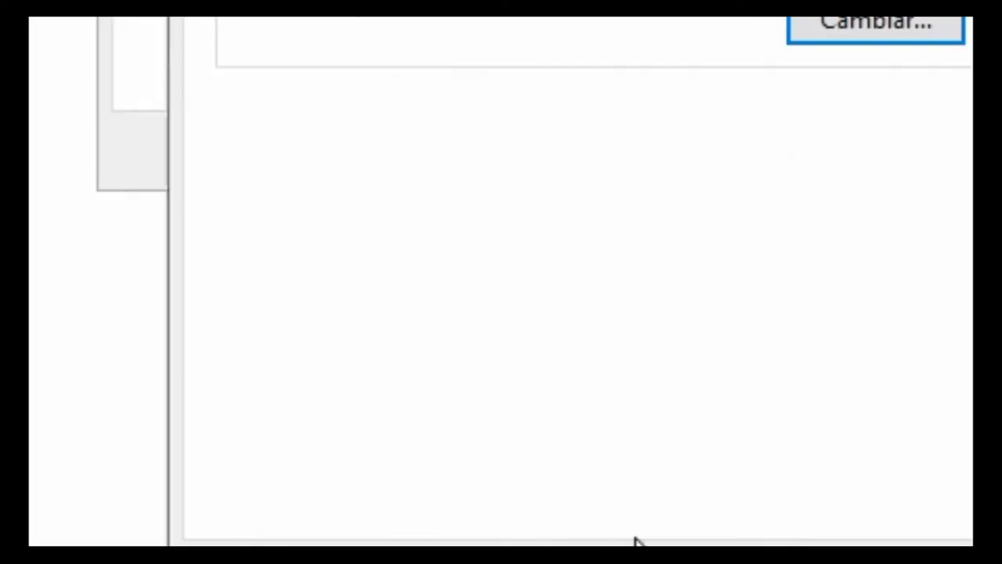
left_click(264, 514)
key("Return")
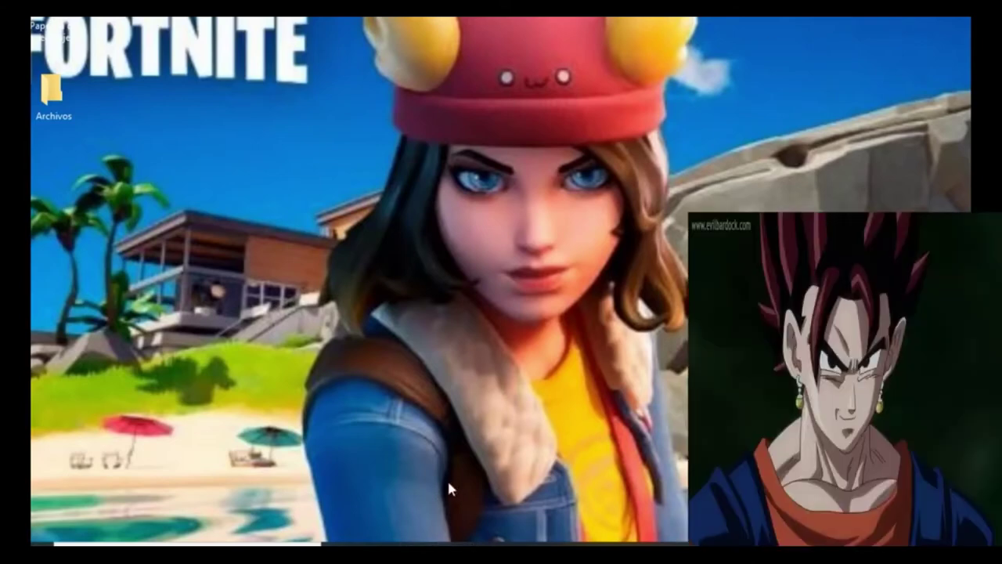
Step: Open Este equipo in File Explorer to check the free space on drive C:
left_click(456, 543)
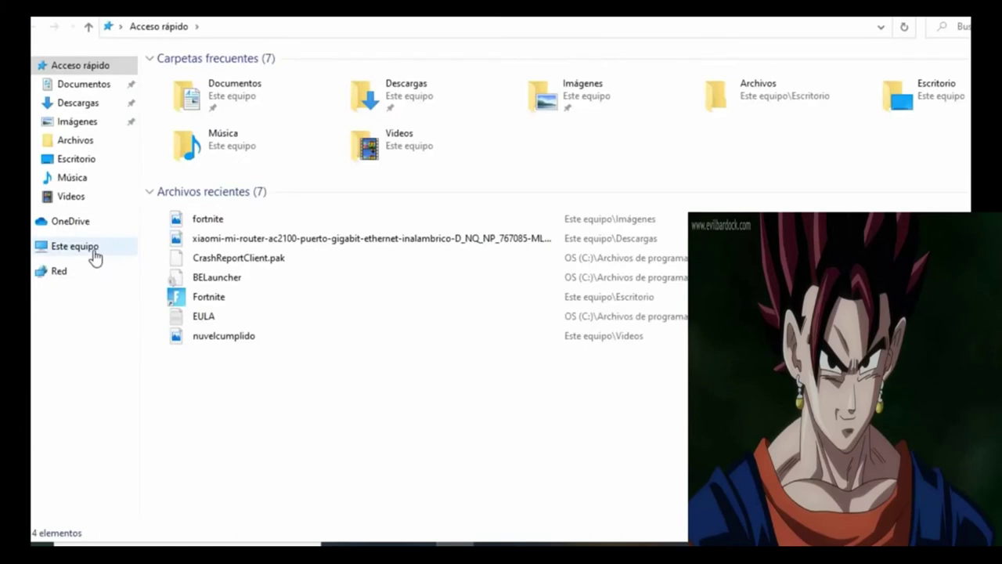
left_click(87, 249)
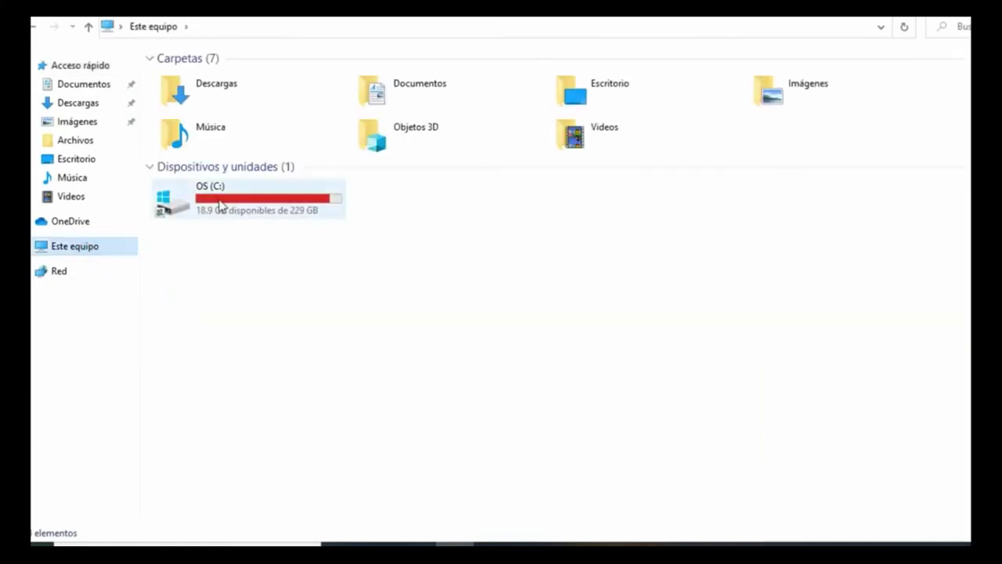
Step: Start the Liberar espacio disk cleanup from the properties of drive OS (C:)
left_click(220, 205)
right_click(219, 200)
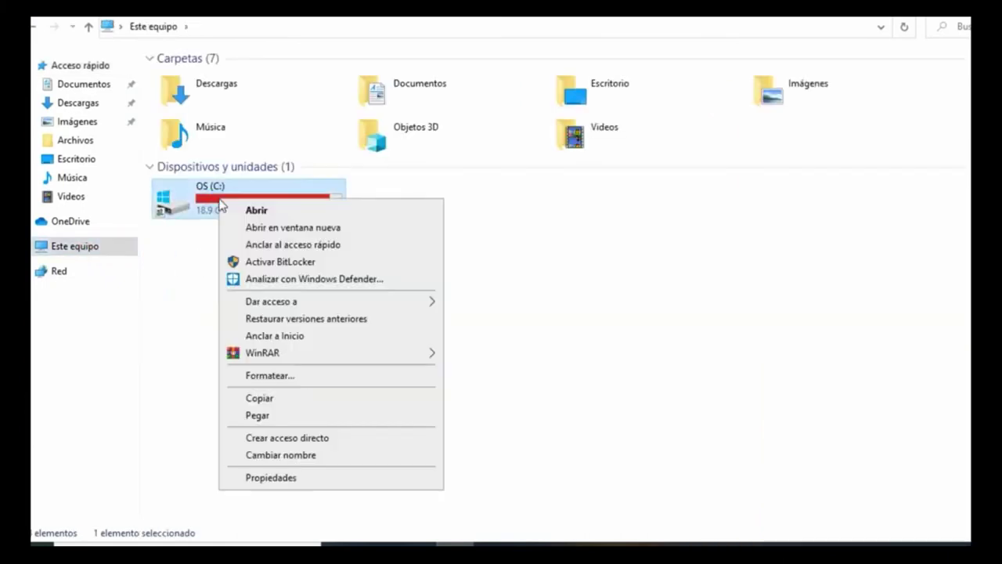
left_click(280, 477)
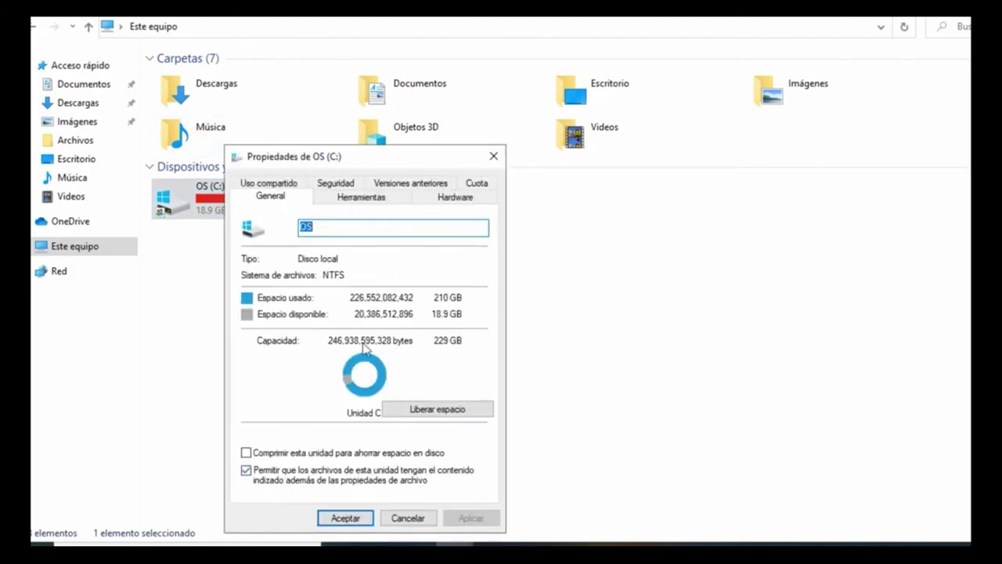
left_click(440, 412)
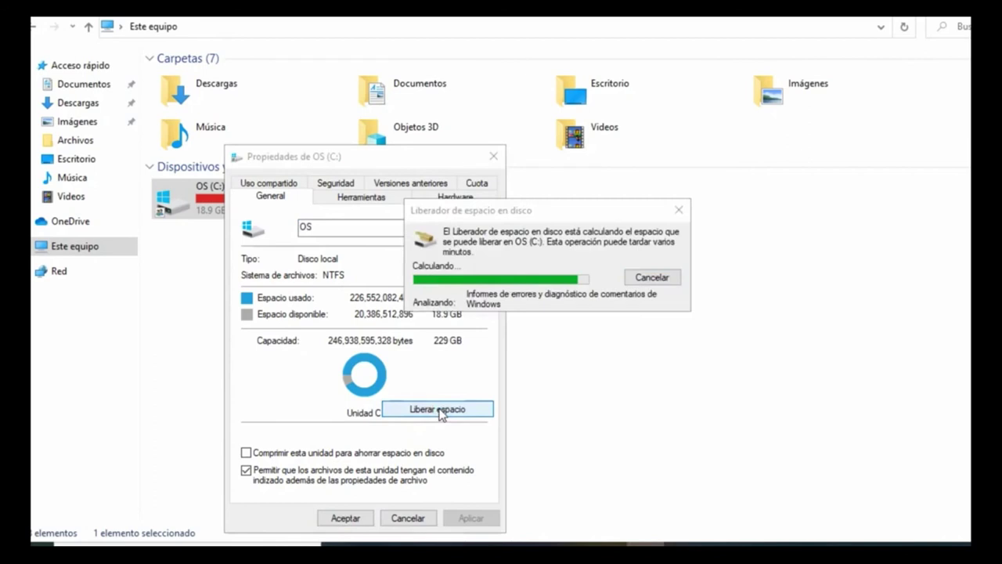
Step: Extend the cleanup of drive C: to system files, permanently delete the selected files, and accept the drive's properties
scroll(258, 198, "down", 1)
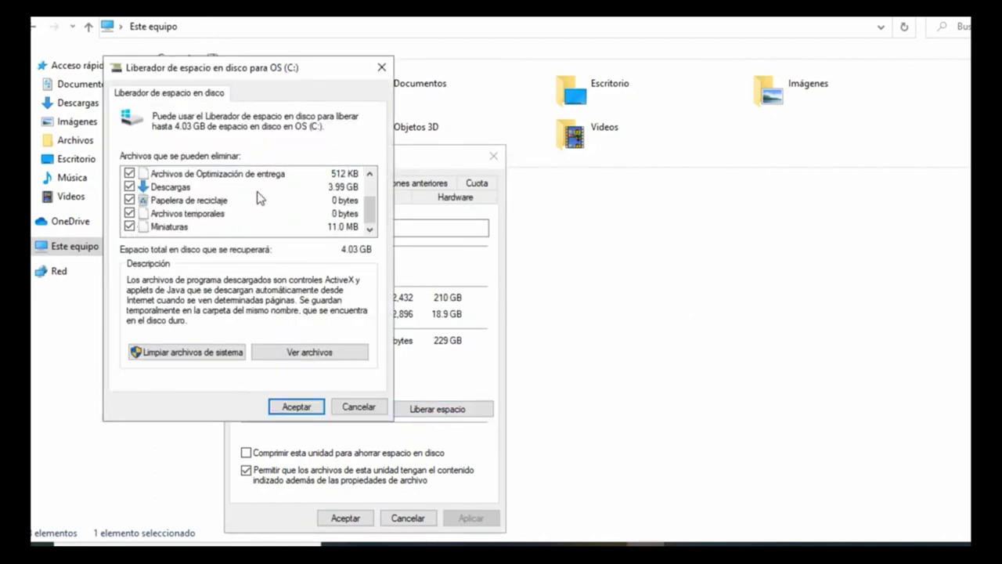
scroll(151, 178, "up", 1)
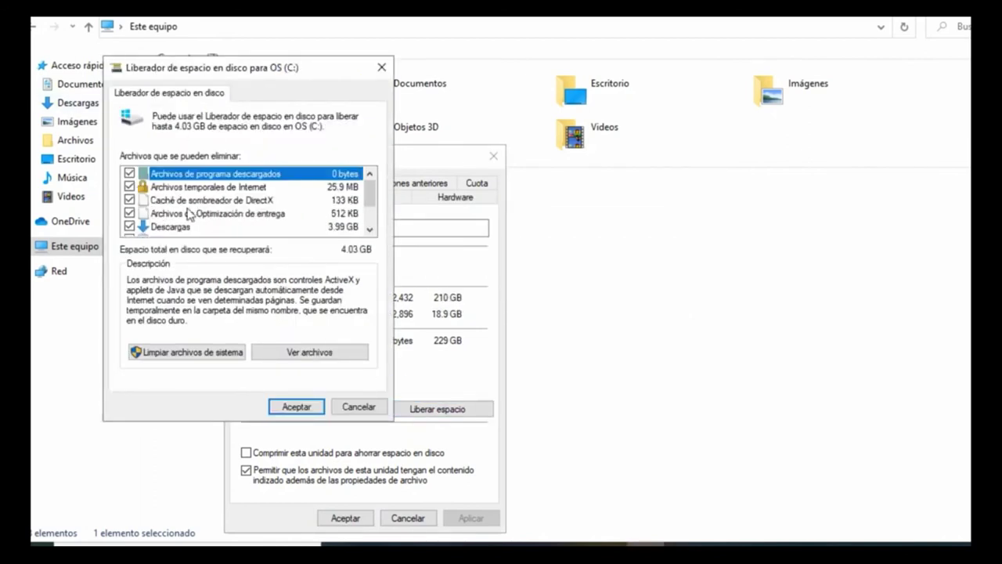
scroll(188, 213, "down", 1)
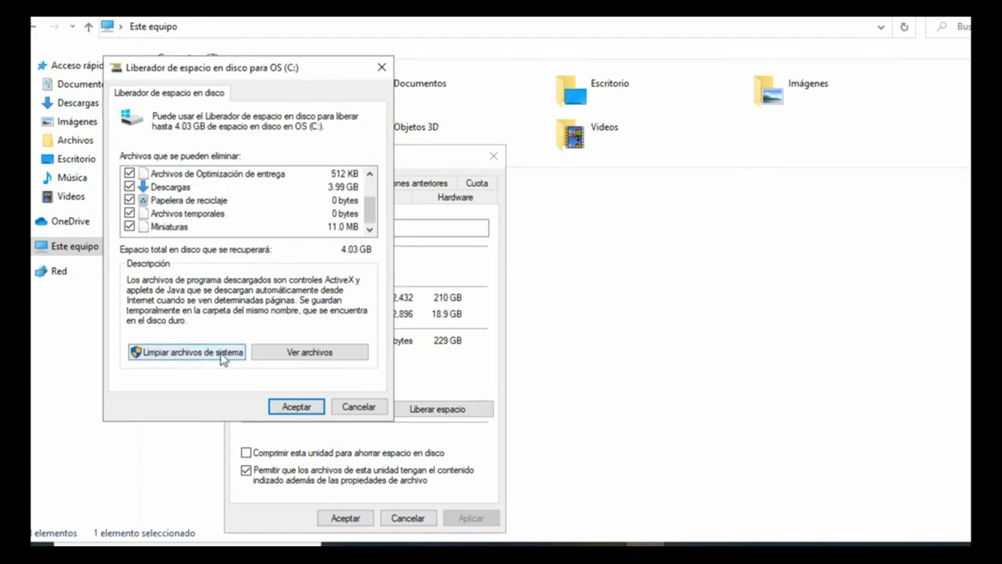
left_click(191, 356)
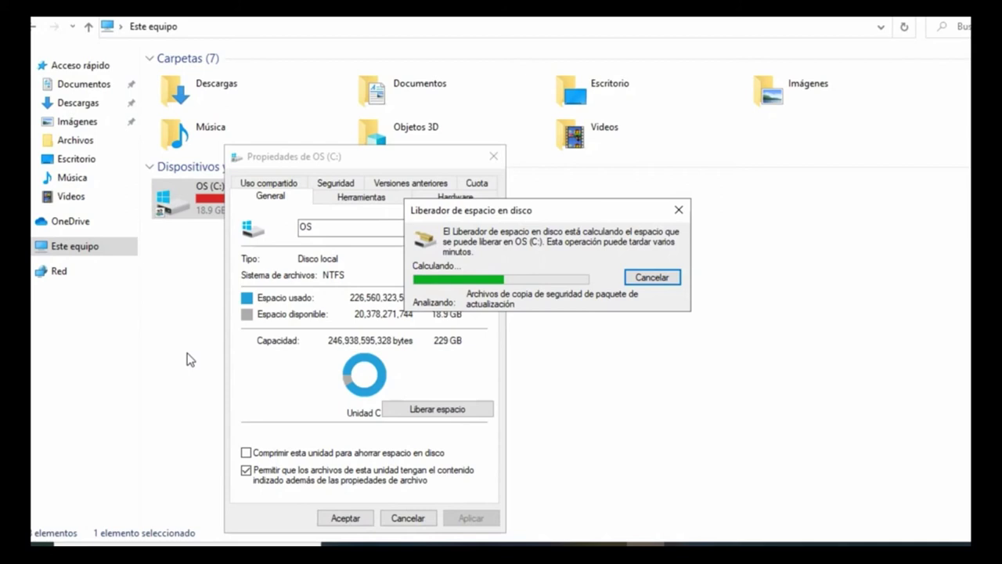
left_click(317, 427)
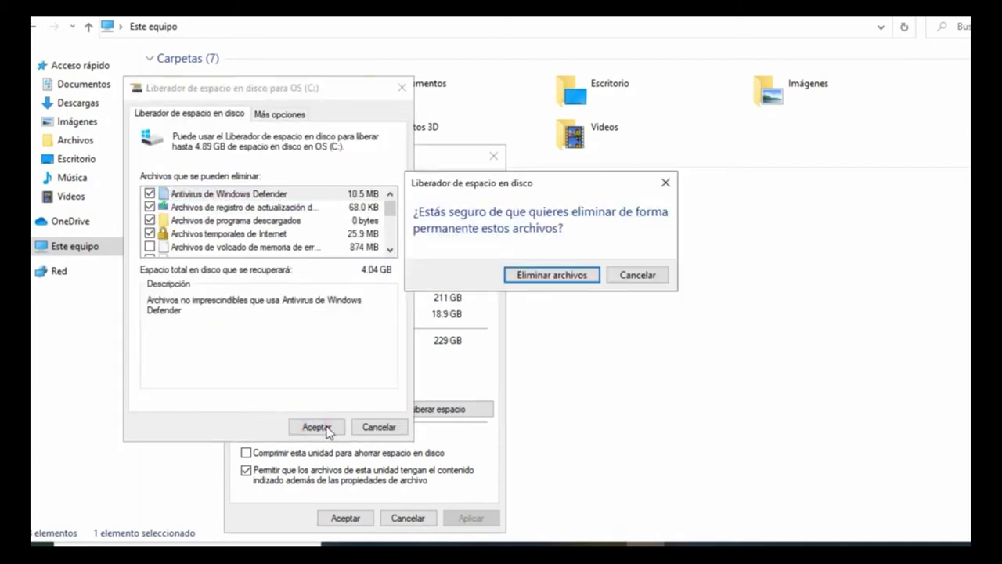
left_click(543, 275)
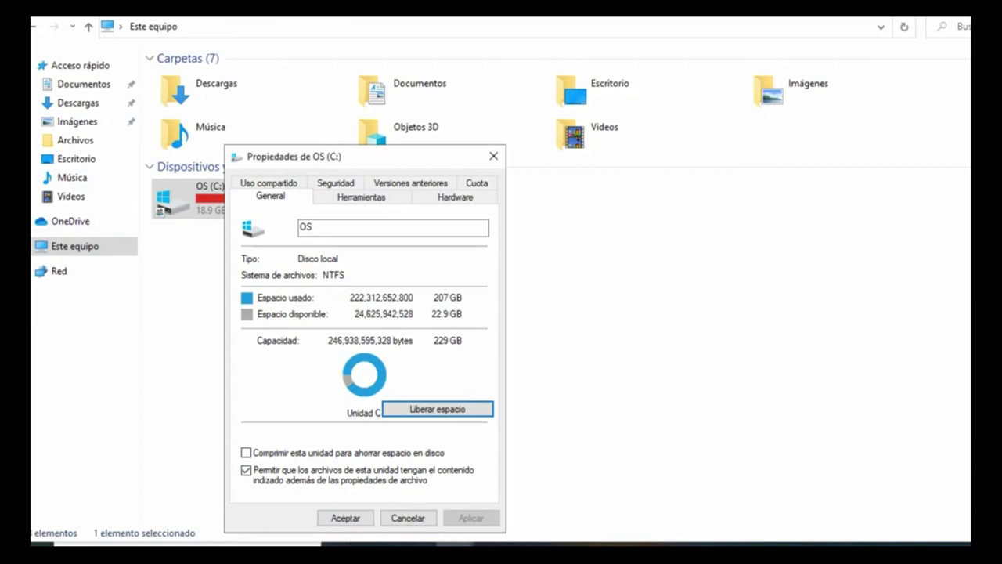
left_click(346, 519)
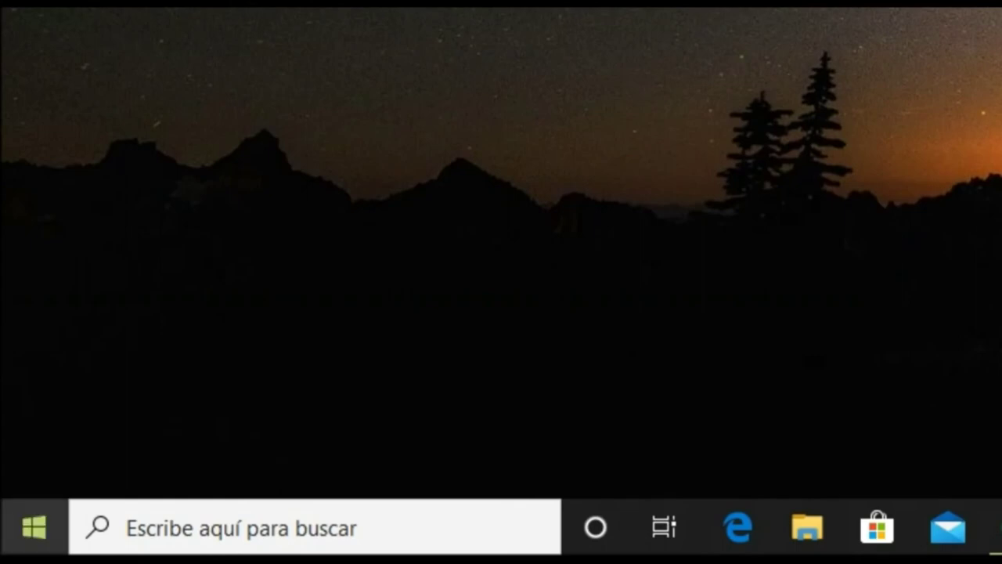
Step: Check the Windows Update status under Actualización y seguridad in Configuración, and close the settings
key("super+x")
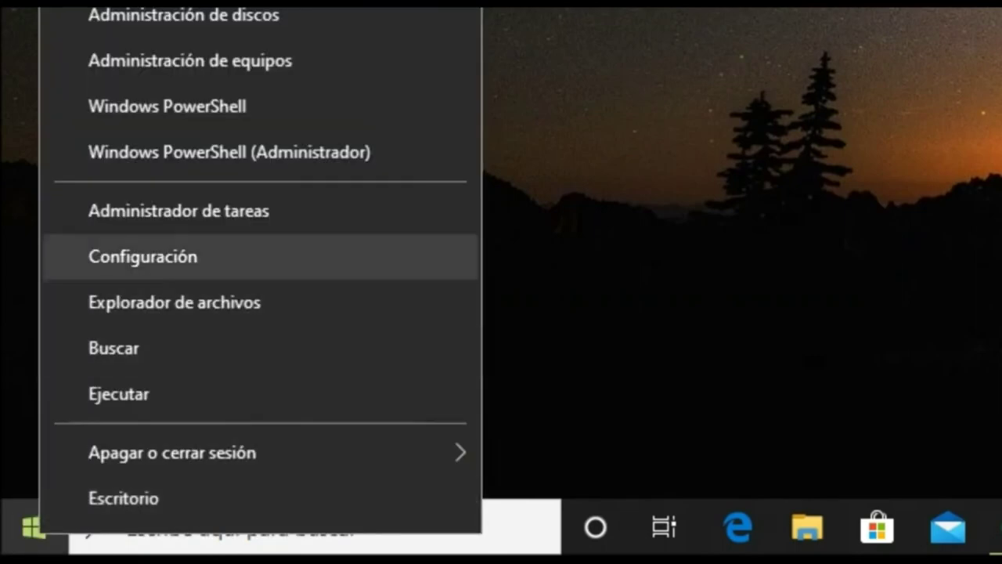
key("Return")
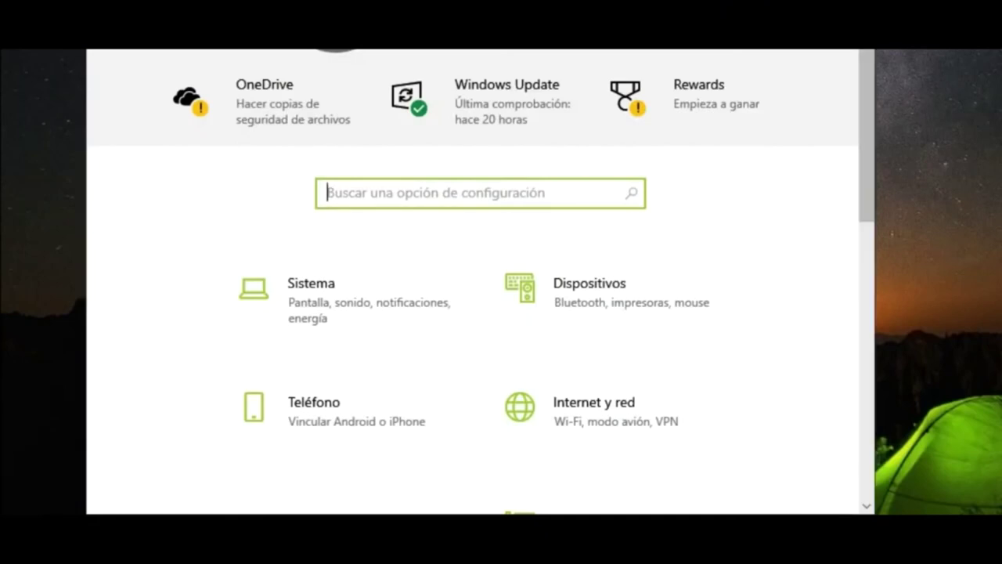
scroll(611, 439, "down", 5)
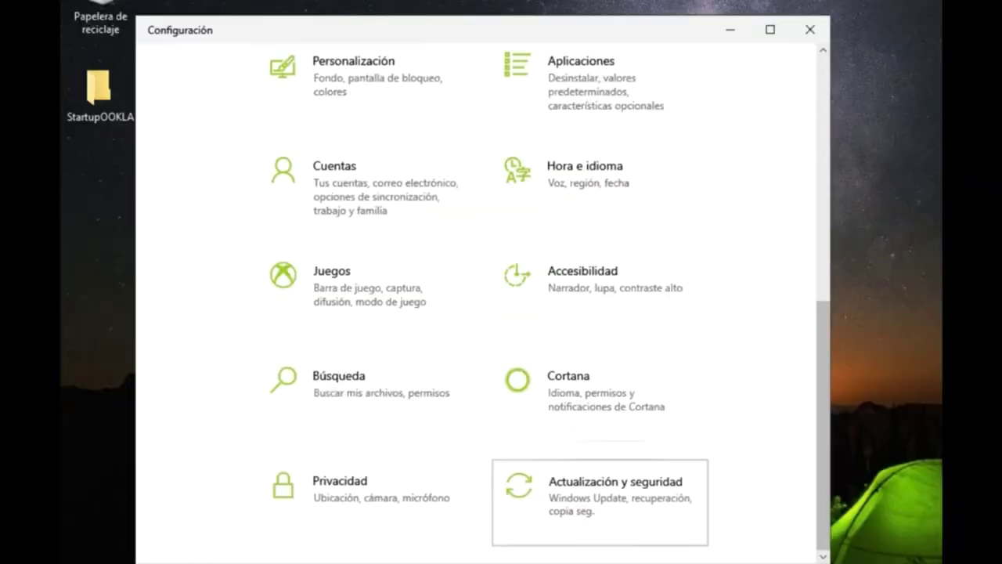
left_click(600, 501)
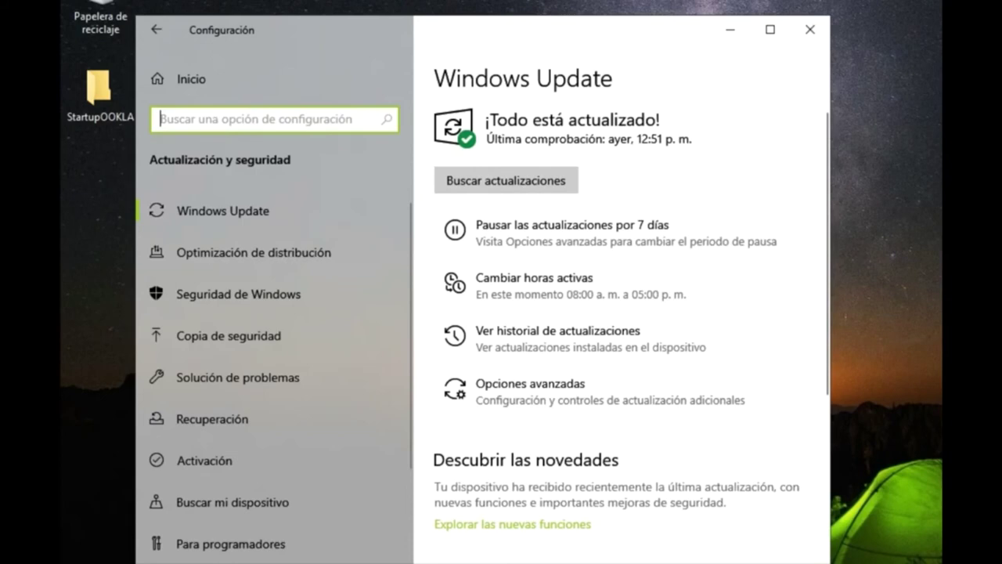
left_click(810, 29)
Step: Run winver to check the installed Windows version and build, and dismiss the Acerca de Windows dialog
key("super")
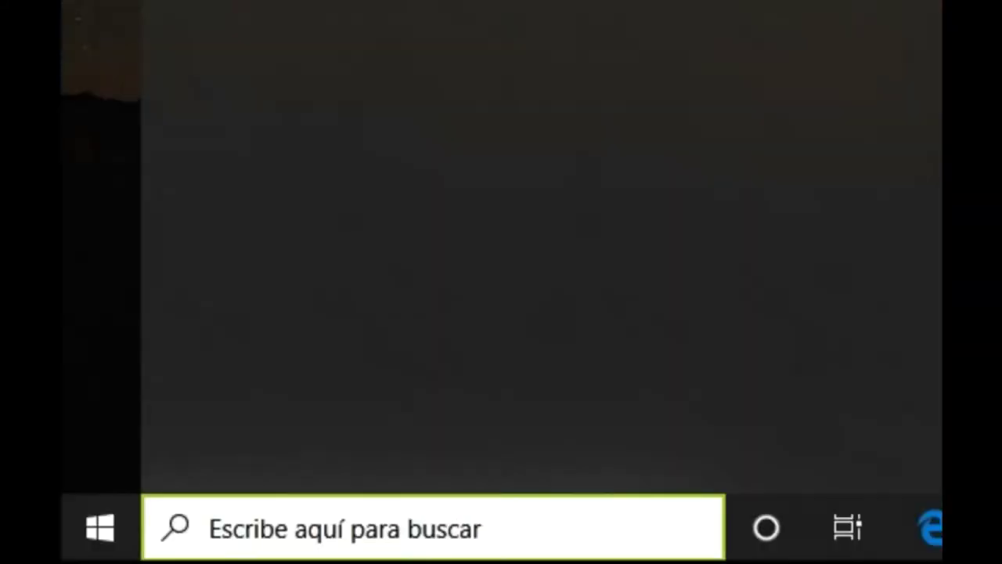
type("winve")
type("r")
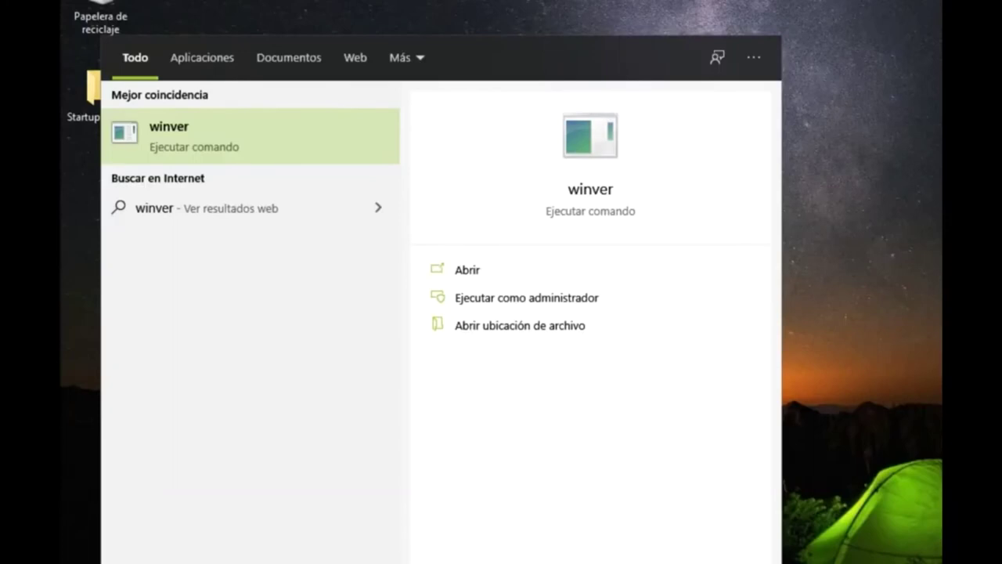
key("Return")
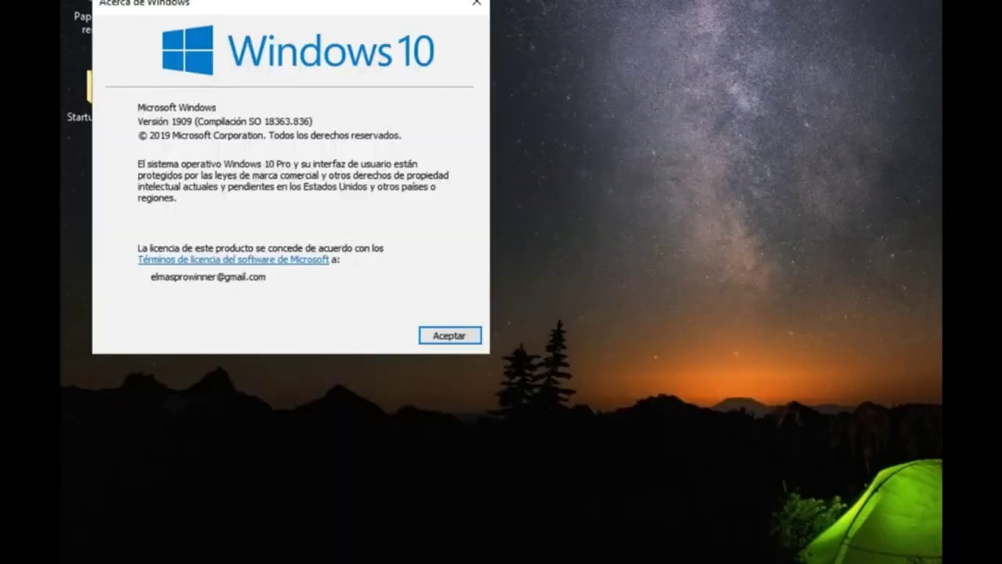
left_click_drag(288, 7, 510, 108)
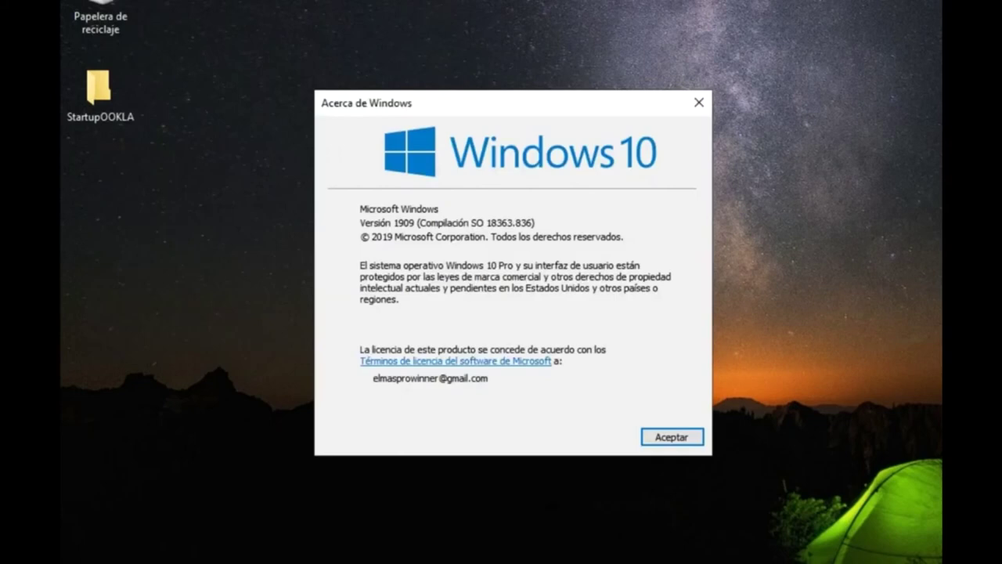
key("Return")
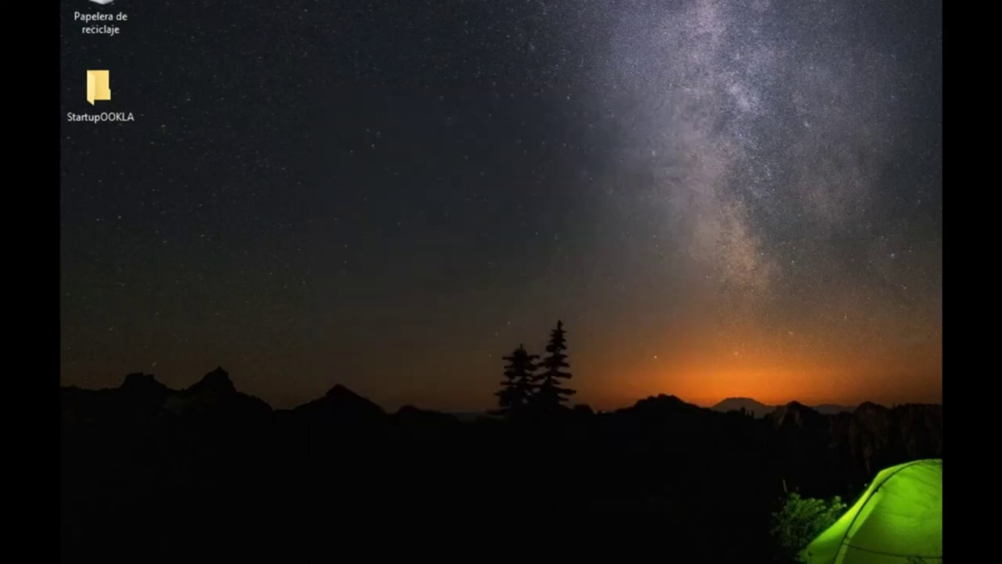
Step: Add the Máximo rendimiento power plan by running powercfg -duplicatescheme e9a42b02-d5df-448d-aa00-03f14749eb61 in Windows PowerShell as administrator
key("super+x")
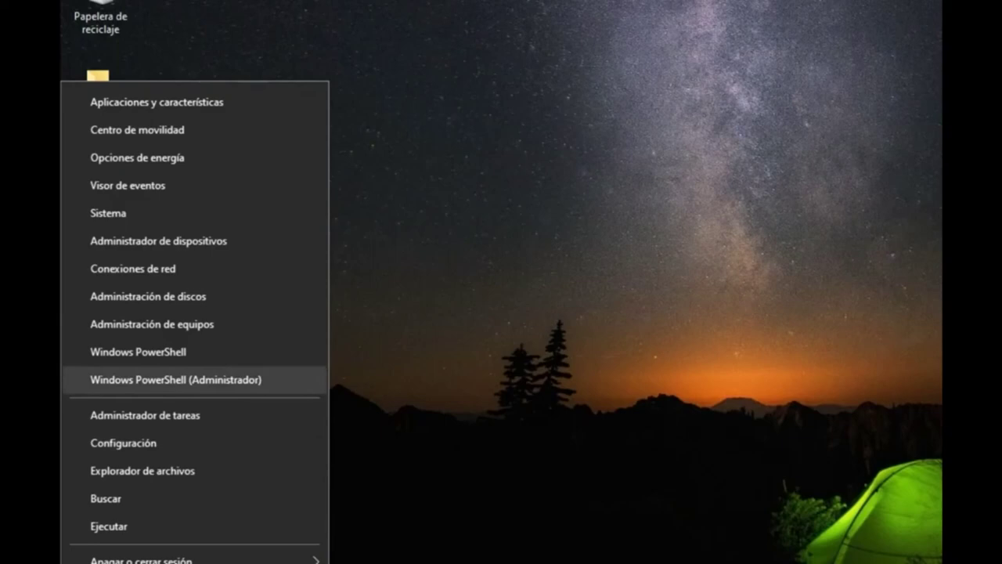
key("Return")
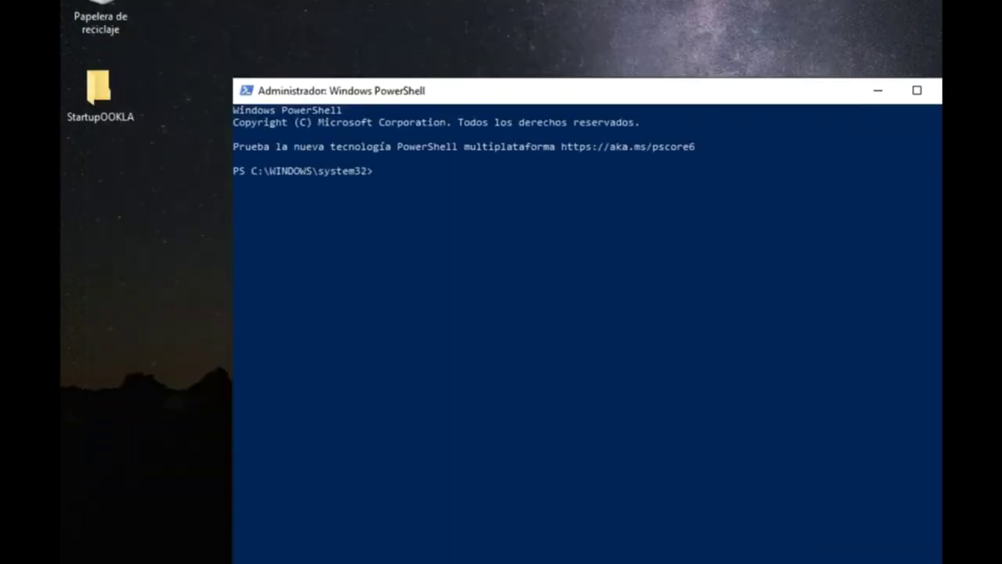
key("ctrl+v")
key("Return")
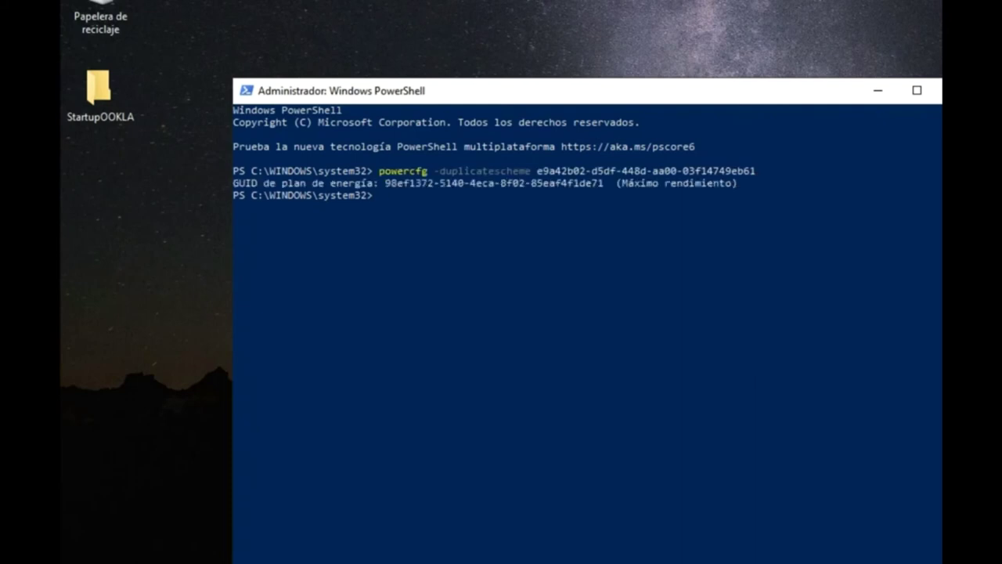